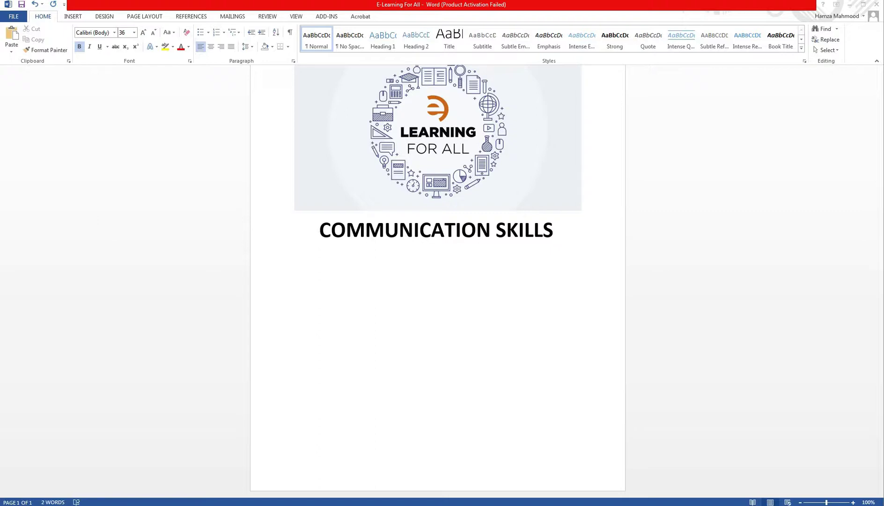
- Type the 'Communication:' subheading and begin an indented paragraph below it
{"action": "type", "text": "Communication:"}
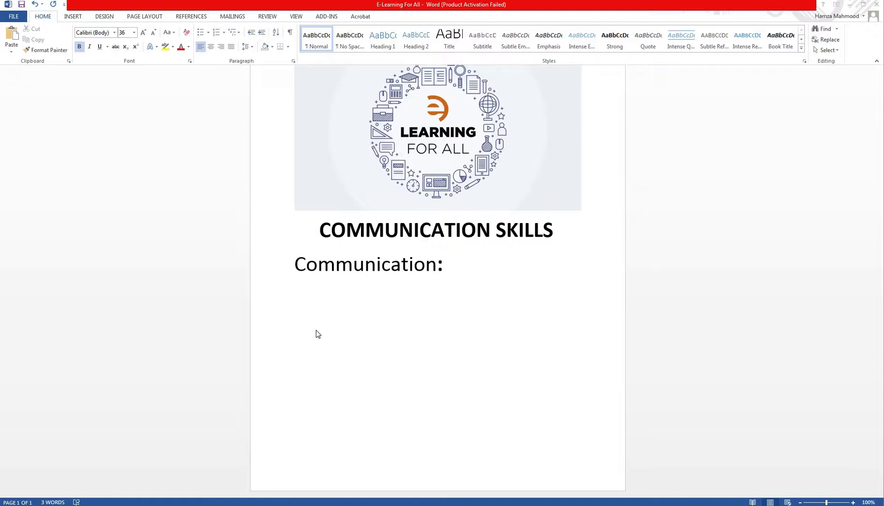
{"action": "key", "text": "Return"}
{"action": "key", "text": "Tab"}
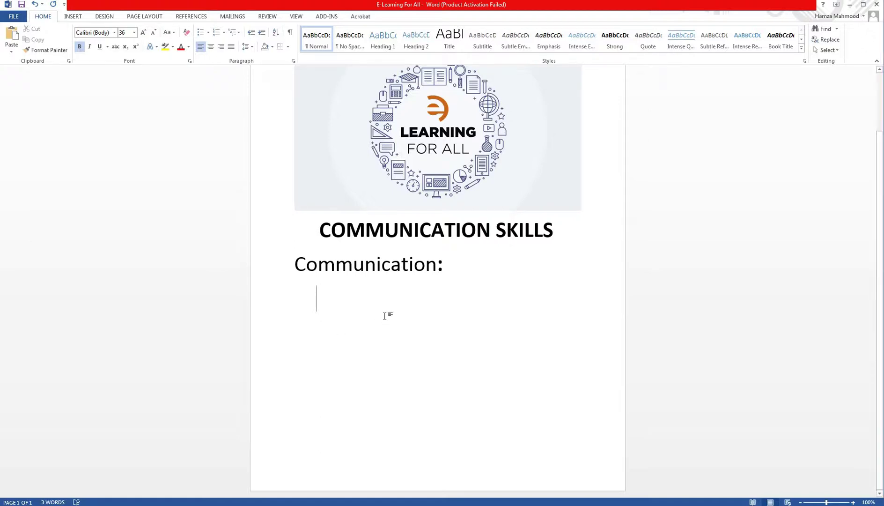
- Type the non-bold definition: derived from Latin 'Communico', meaning “to share”; hence communication means the process of..
{"action": "type", "text": "C"}
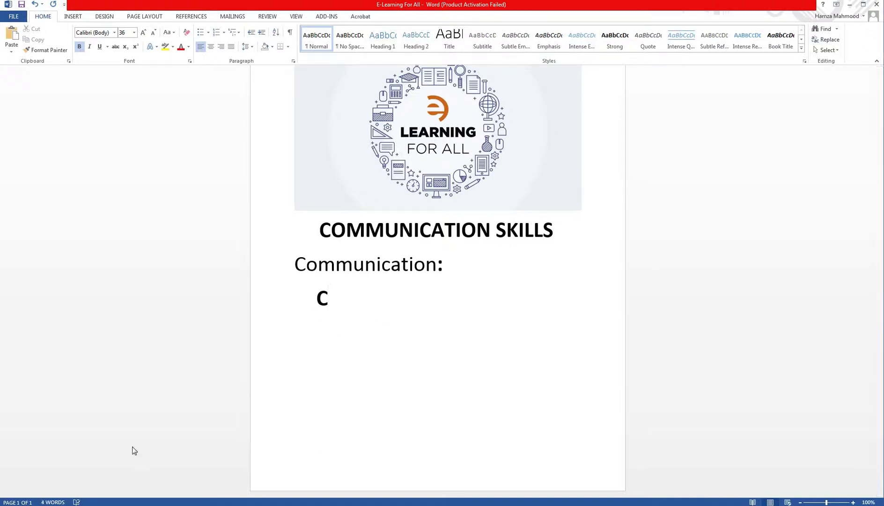
{"action": "key", "text": "ctrl+b"}
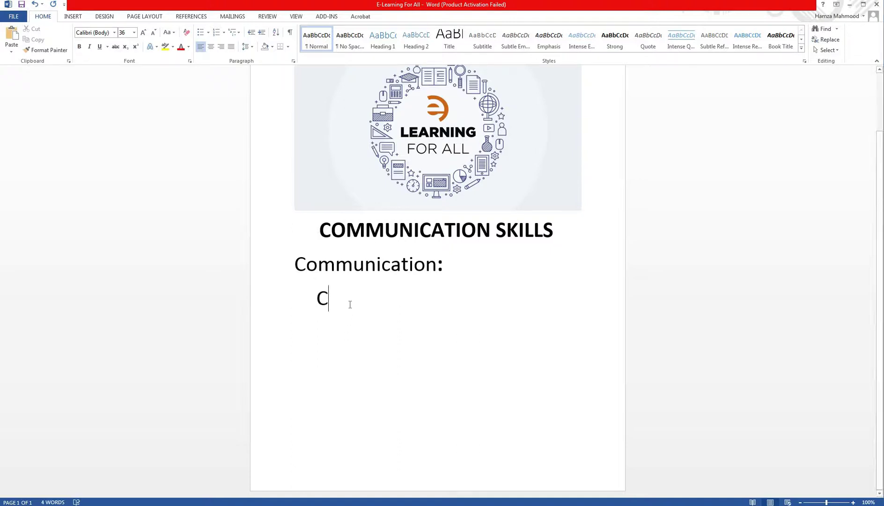
{"action": "type", "text": "ommun"}
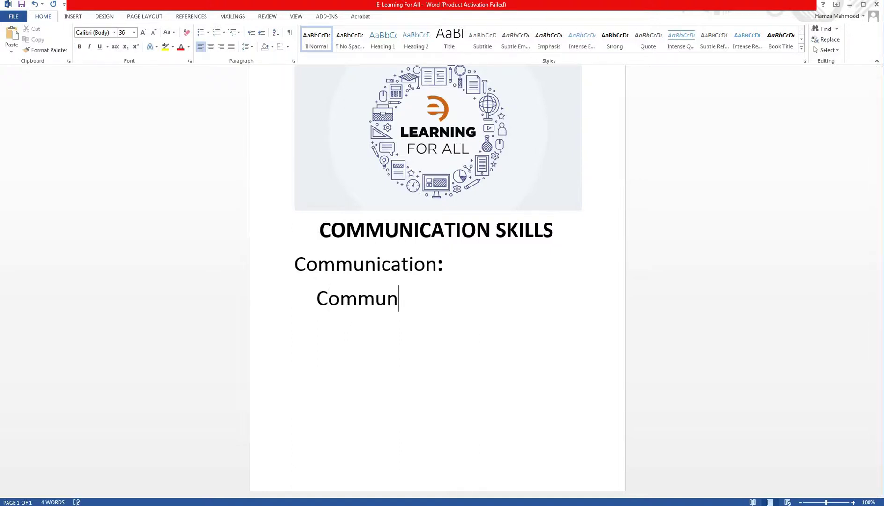
{"action": "type", "text": "ication "}
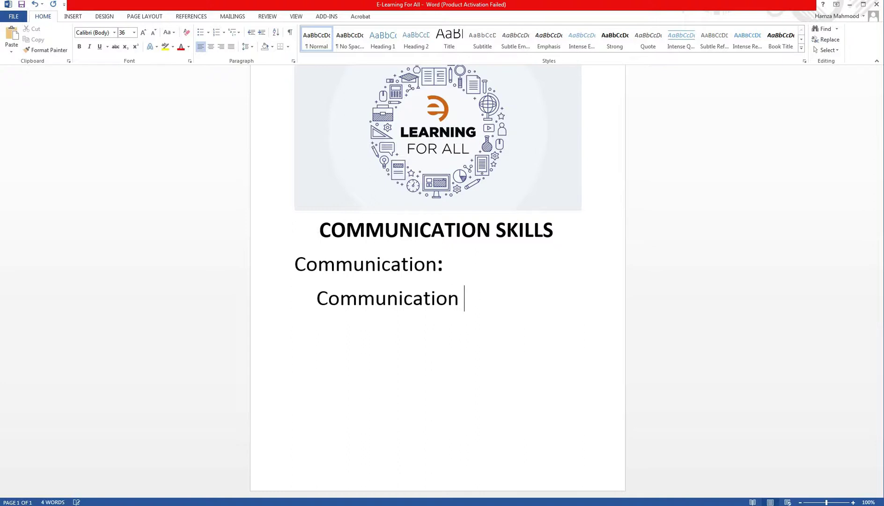
{"action": "type", "text": "is derived "}
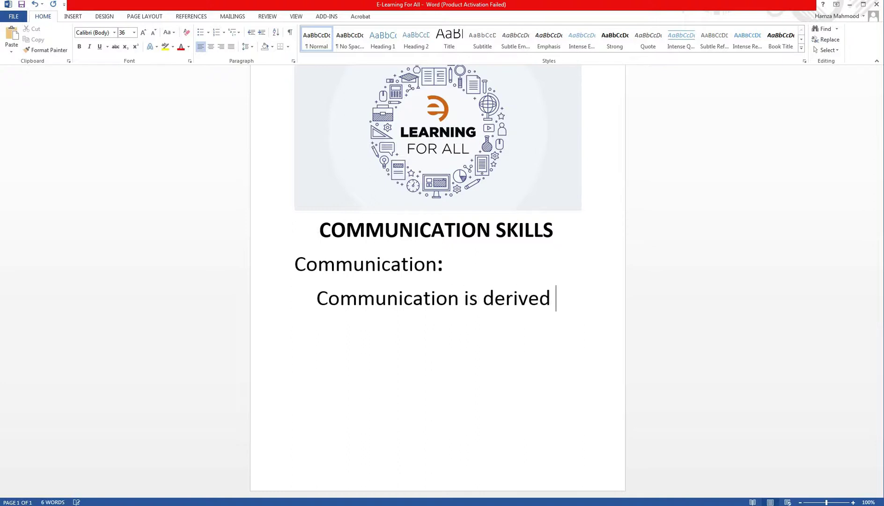
{"action": "type", "text": "from "}
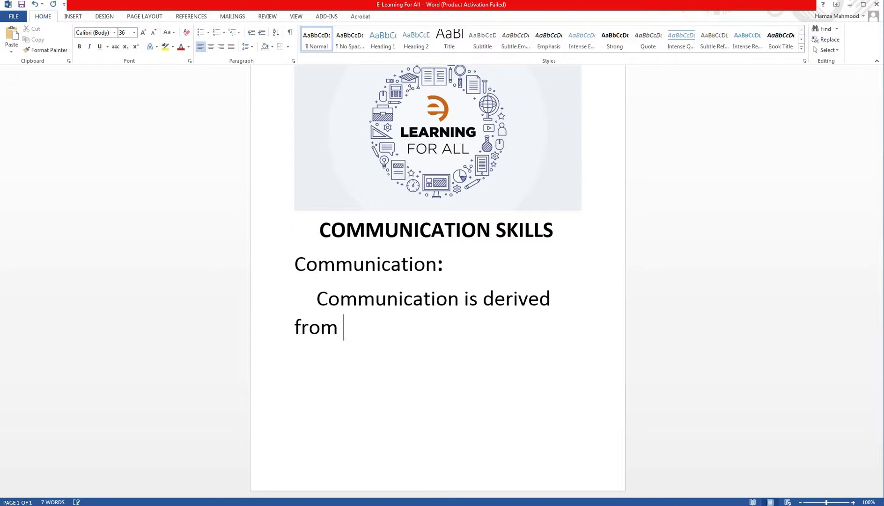
{"action": "type", "text": "the Latin word"}
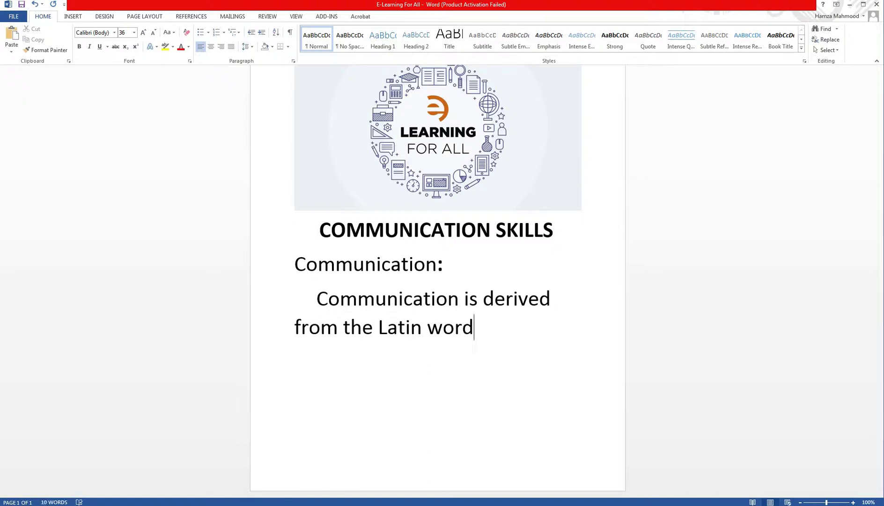
{"action": "type", "text": " 'C"}
{"action": "type", "text": "ommu"}
{"action": "type", "text": "nic"}
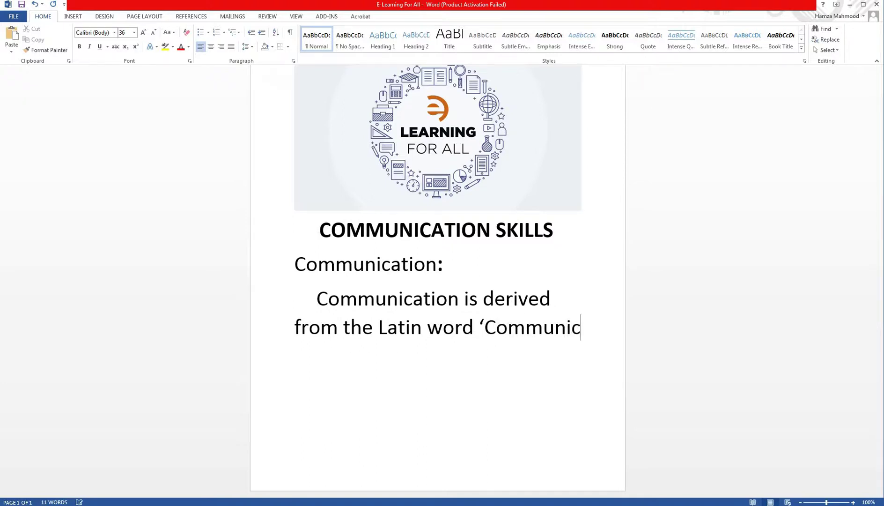
{"action": "type", "text": "o' w"}
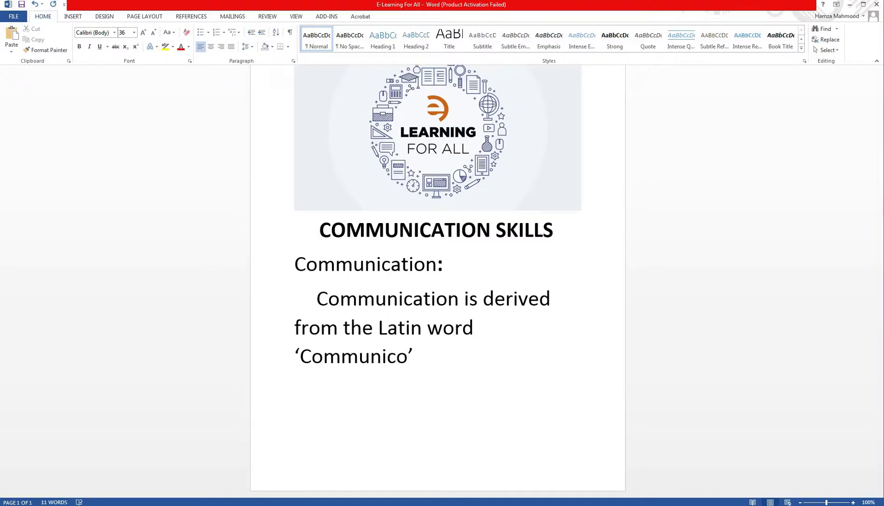
{"action": "type", "text": "hih"}
{"action": "key", "text": "BackSpace"}
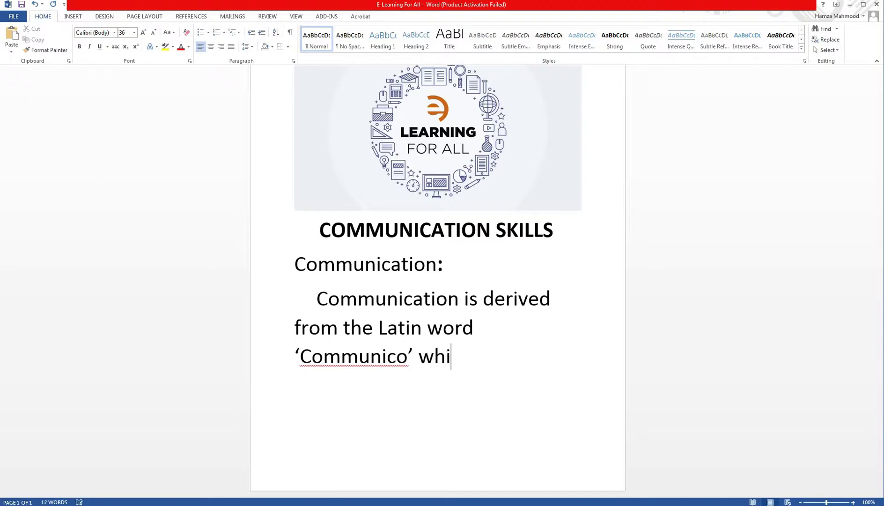
{"action": "type", "text": "ch "}
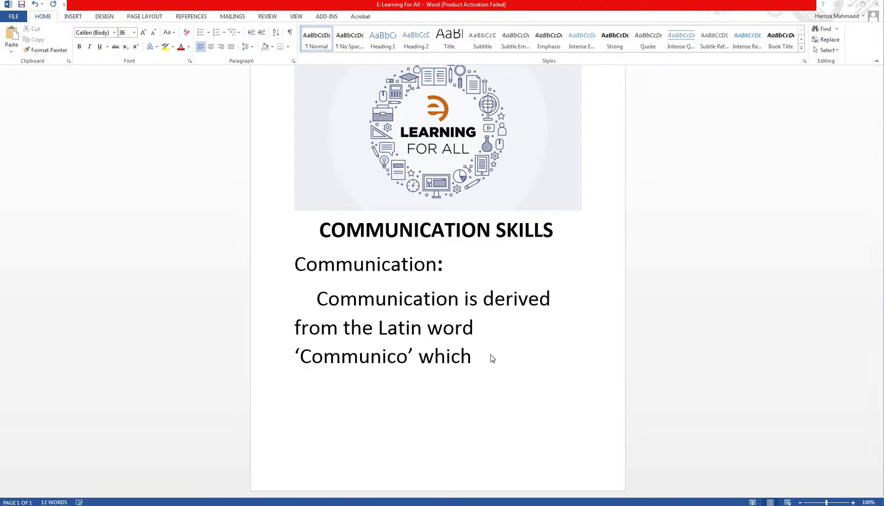
{"action": "type", "text": "means"}
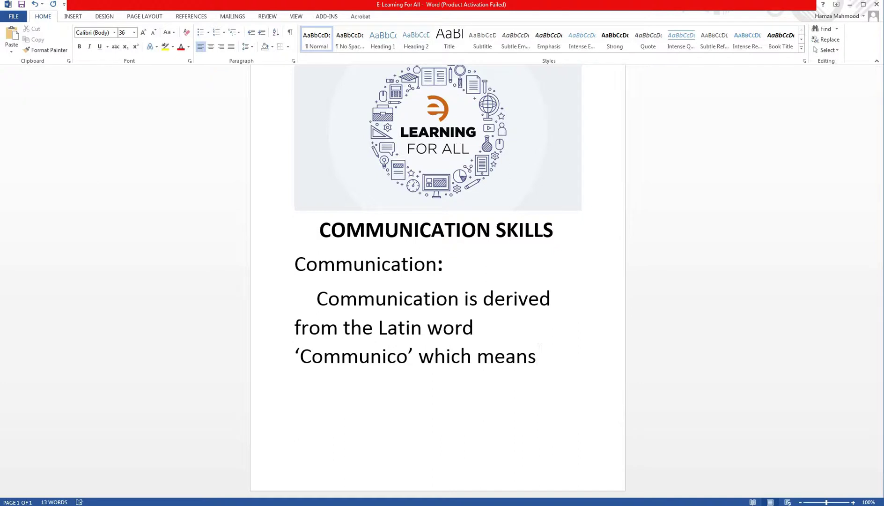
{"action": "type", "text": " “to "}
{"action": "type", "text": "share”"}
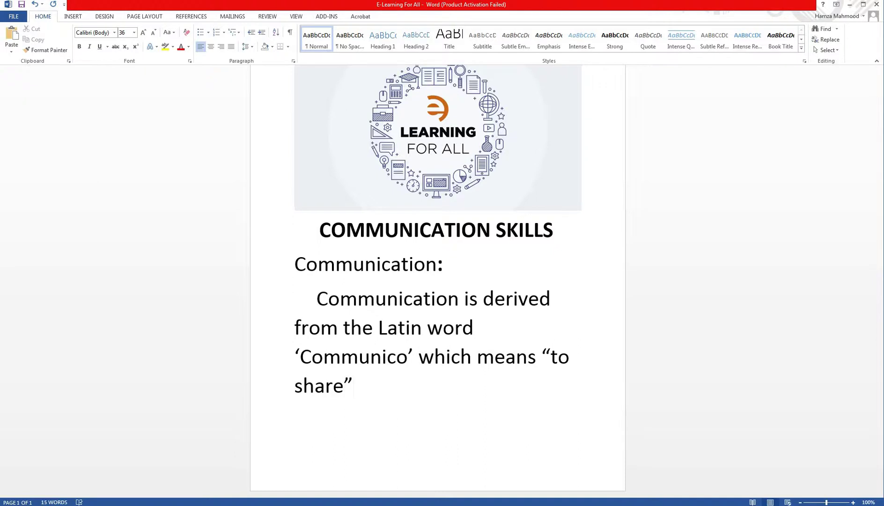
{"action": "type", "text": ". Hence the word "}
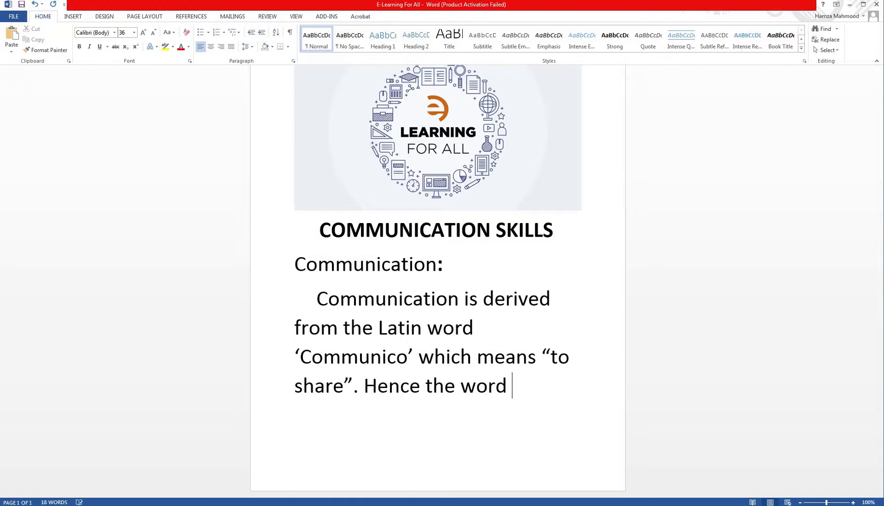
{"action": "type", "text": "commun"}
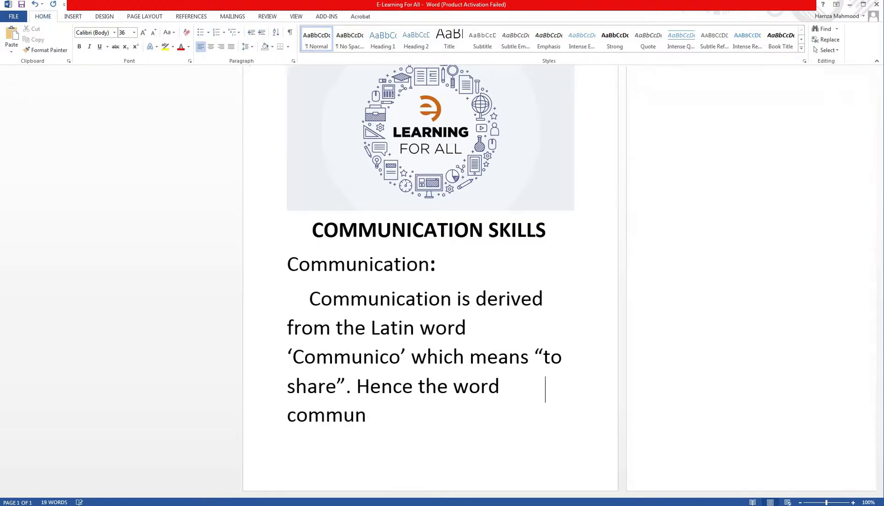
{"action": "type", "text": "ication means"}
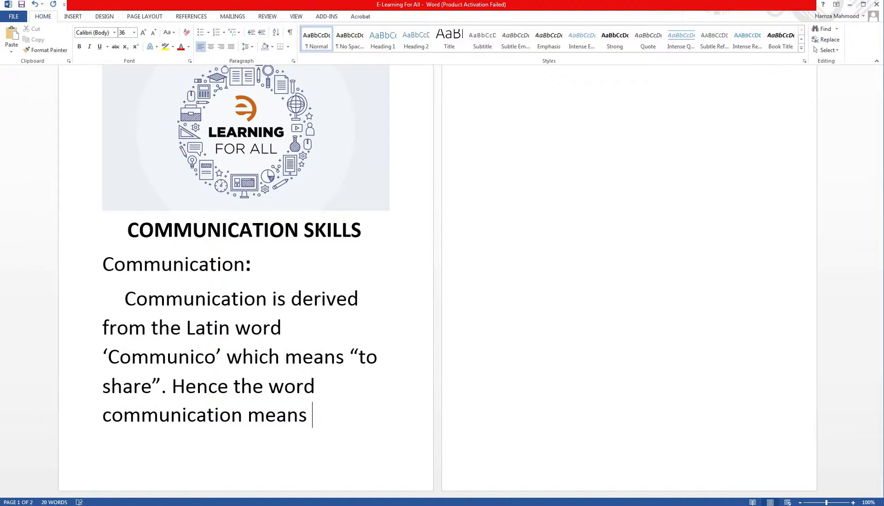
{"action": "type", "text": " ; the pro"}
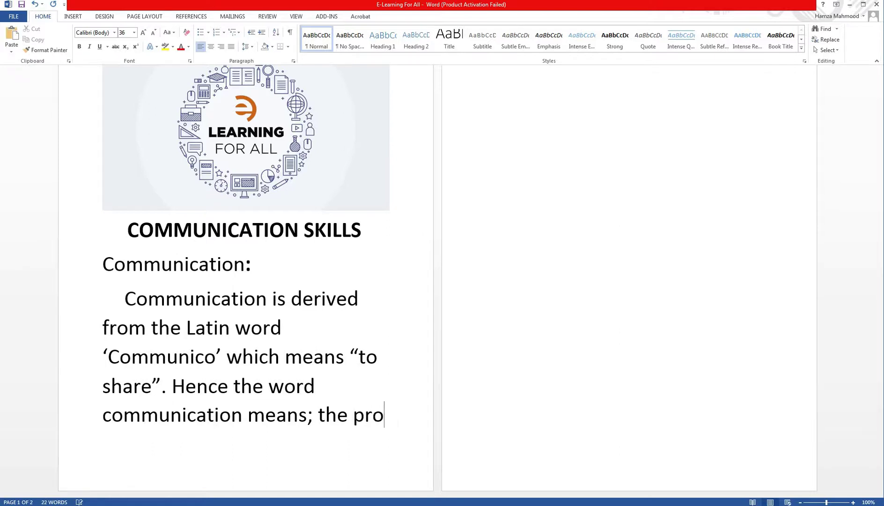
{"action": "type", "text": "cess"}
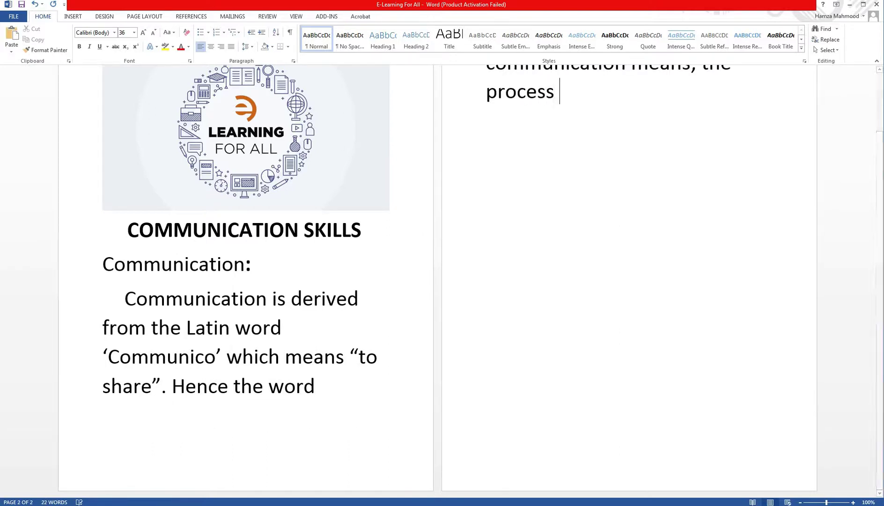
{"action": "type", "text": " od"}
- Fix 'od' to 'of' and end the definition with 'sharing.', starting a new paragraph
{"action": "key", "text": "BackSpace"}
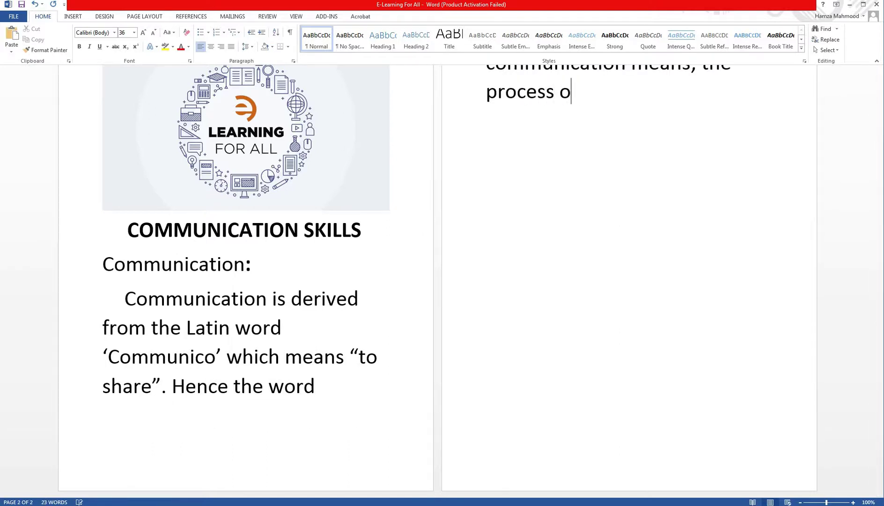
{"action": "type", "text": "s "}
{"action": "type", "text": "sharin"}
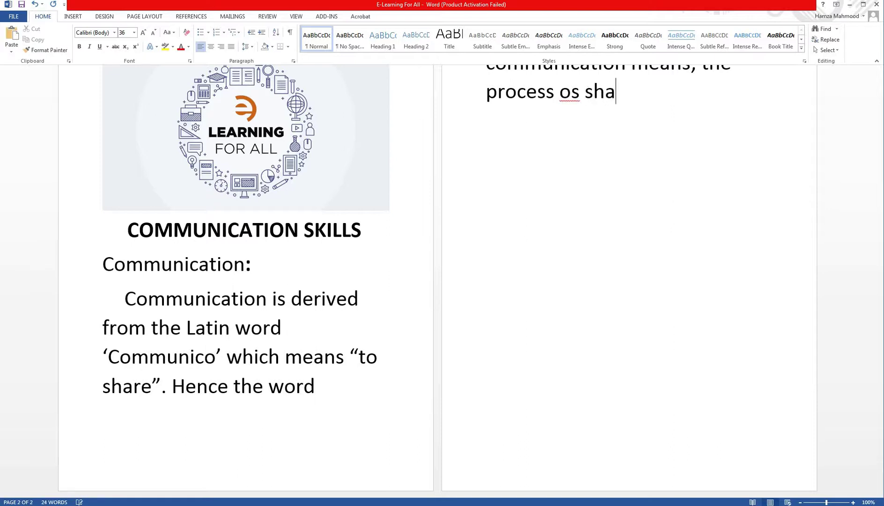
{"action": "key", "text": "Left"}
{"action": "key", "text": "Left"}
{"action": "key", "text": "Left"}
{"action": "key", "text": "Left"}
{"action": "key", "text": "Left"}
{"action": "key", "text": "Left"}
{"action": "key", "text": "Left"}
{"action": "key", "text": "Left"}
{"action": "key", "text": "Right"}
{"action": "key", "text": "BackSpace"}
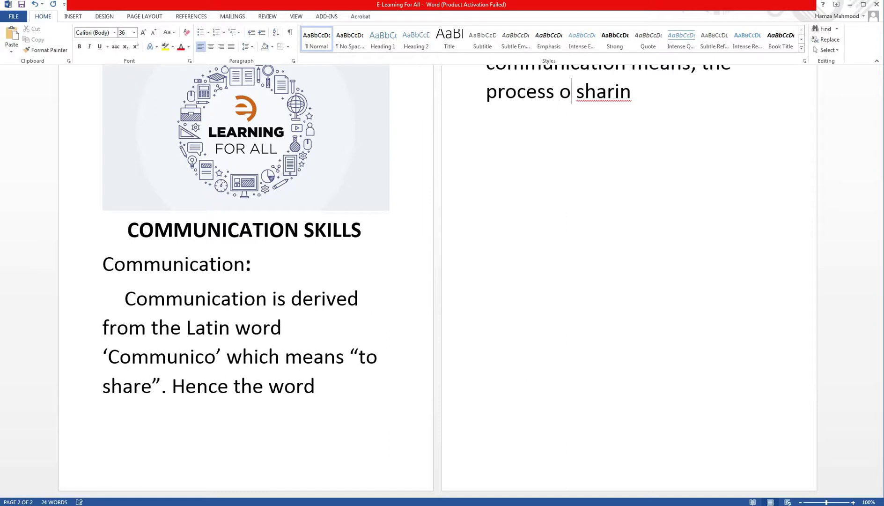
{"action": "type", "text": "f"}
{"action": "key", "text": "Right"}
{"action": "key", "text": "Right"}
{"action": "key", "text": "Right"}
{"action": "key", "text": "Right"}
{"action": "key", "text": "Right"}
{"action": "key", "text": "Right"}
{"action": "key", "text": "Right"}
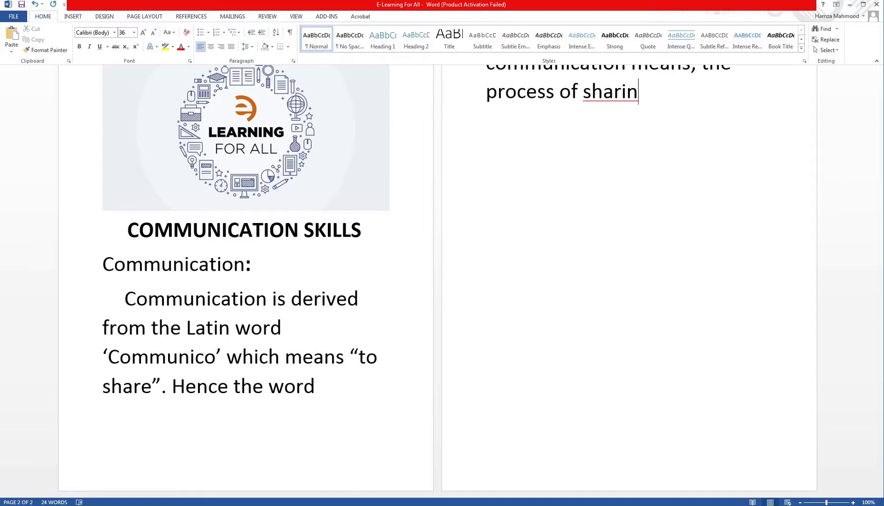
{"action": "type", "text": "g."}
{"action": "key", "text": "Return"}
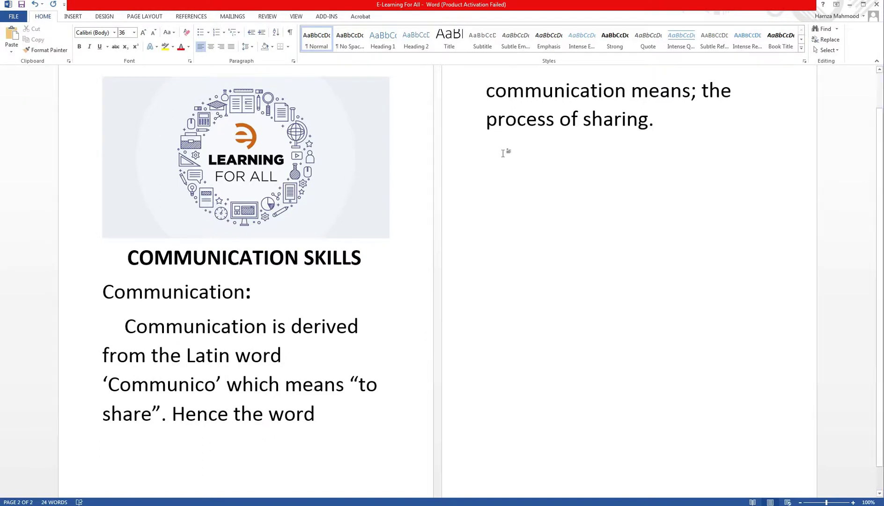
- Type 'One may ask, sharing what?' as its own paragraph
{"action": "type", "text": "One"}
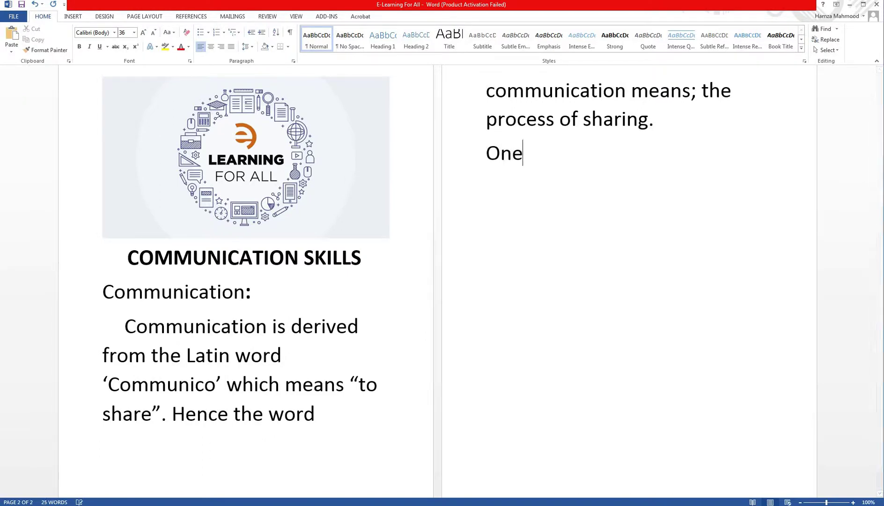
{"action": "type", "text": " may ask"}
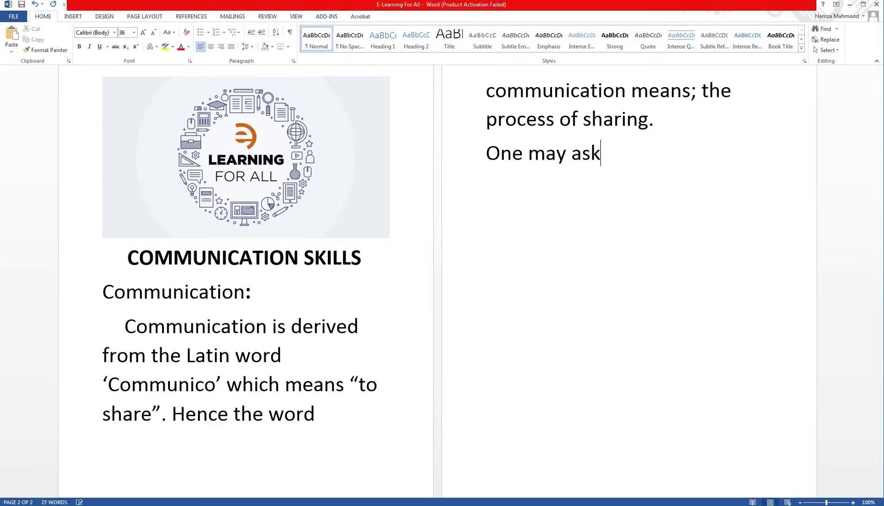
{"action": "type", "text": ", sharing "}
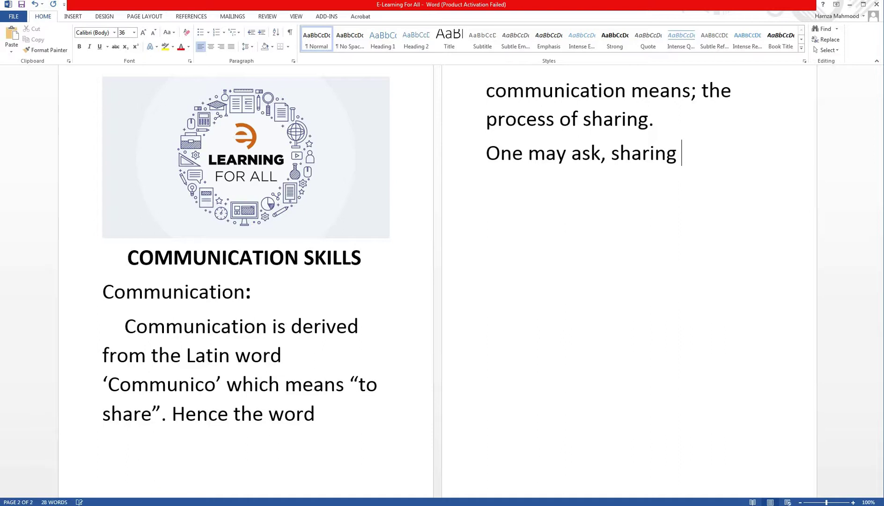
{"action": "type", "text": "what?"}
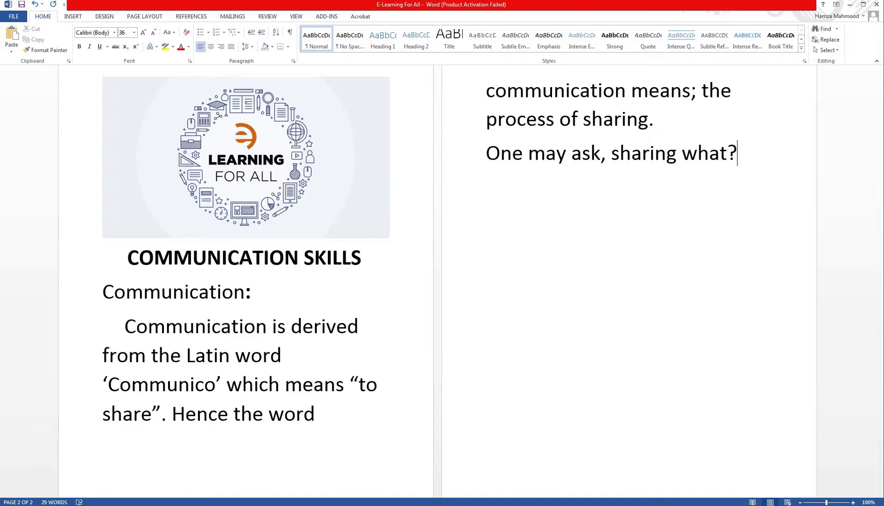
{"action": "key", "text": "Return"}
- Type 'Obviously sharing information which could be facts, thoughts, ideas, feelings, needs etc.' as a paragraph
{"action": "type", "text": "Obvi"}
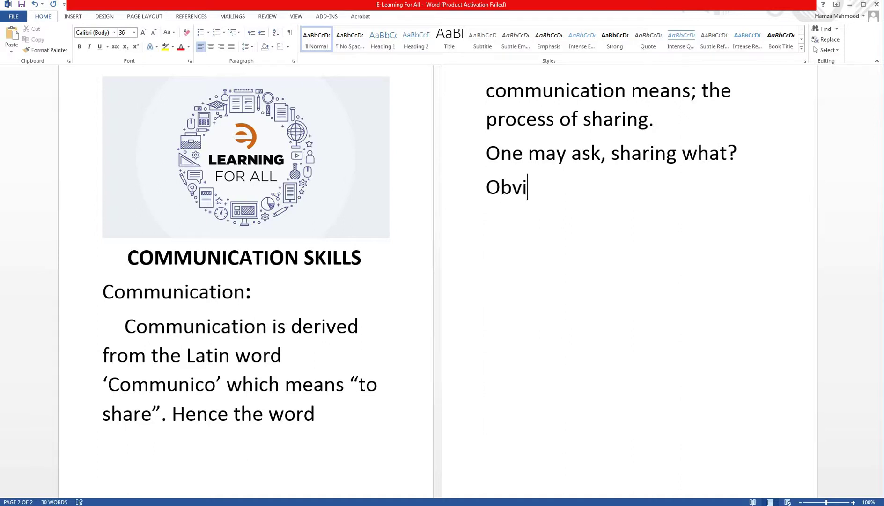
{"action": "type", "text": "ously "}
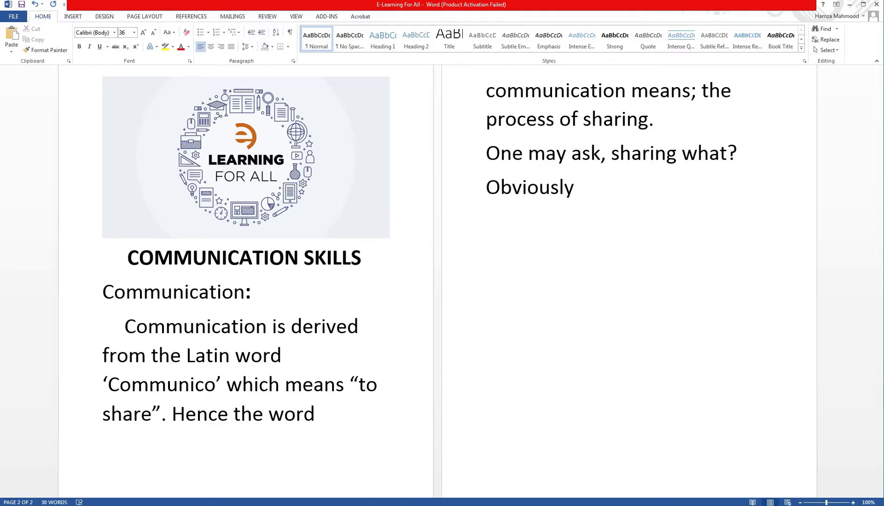
{"action": "type", "text": "sharin"}
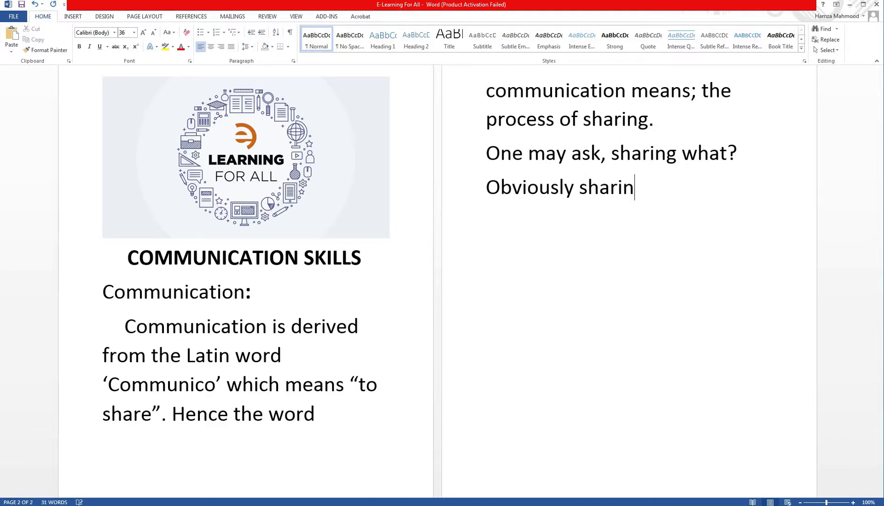
{"action": "type", "text": "g informati"}
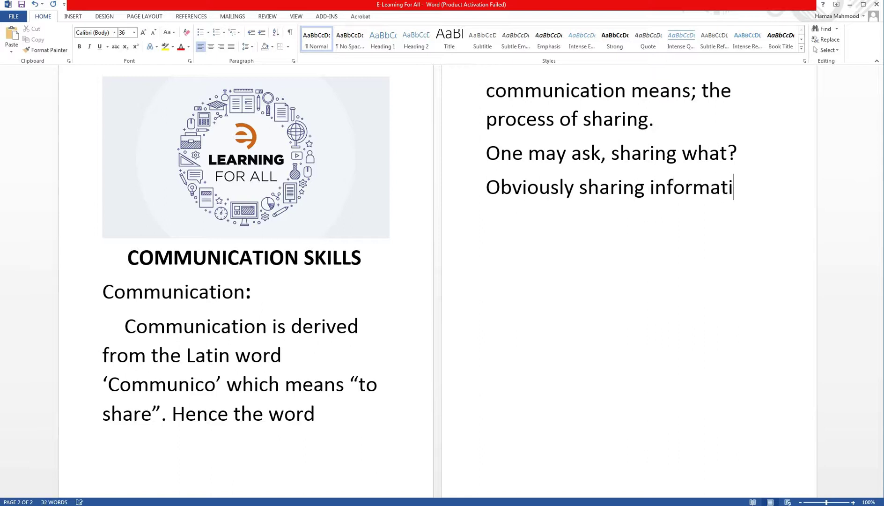
{"action": "type", "text": "on wh"}
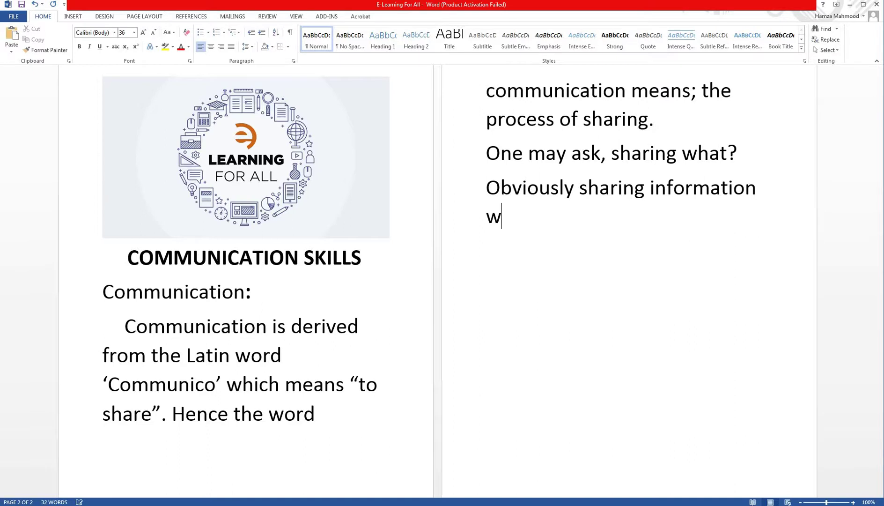
{"action": "type", "text": "ich could be"}
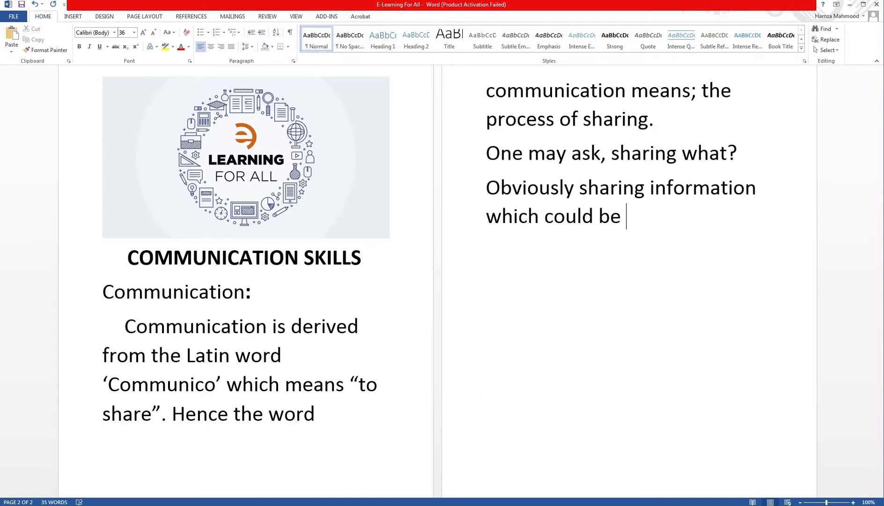
{"action": "type", "text": " facts"}
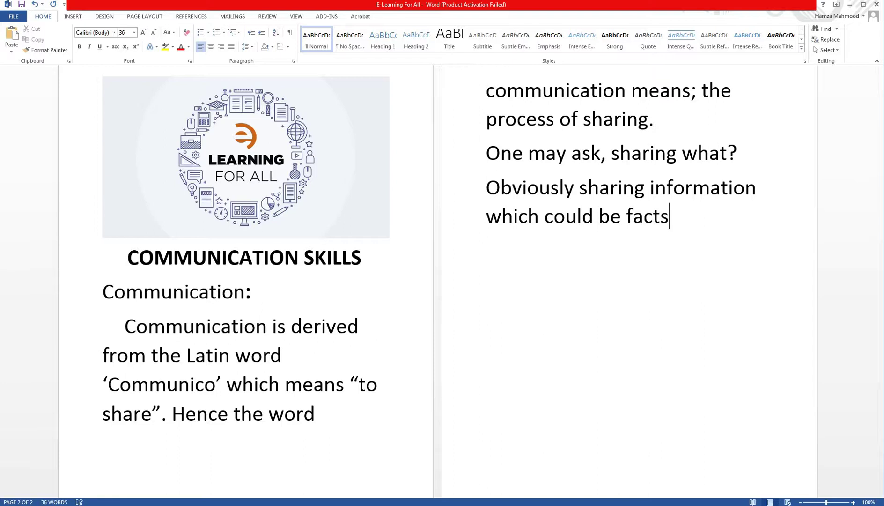
{"action": "type", "text": ", thoughts, "}
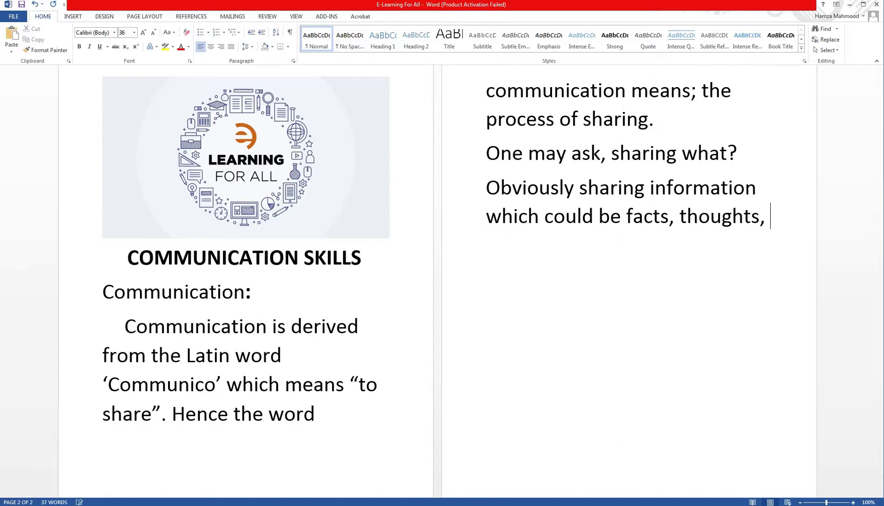
{"action": "type", "text": "ideas"}
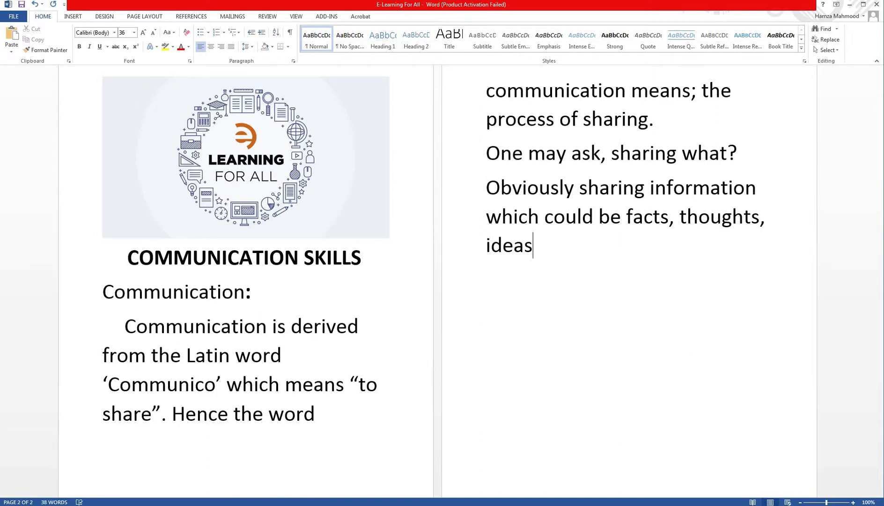
{"action": "type", "text": ", feelings"}
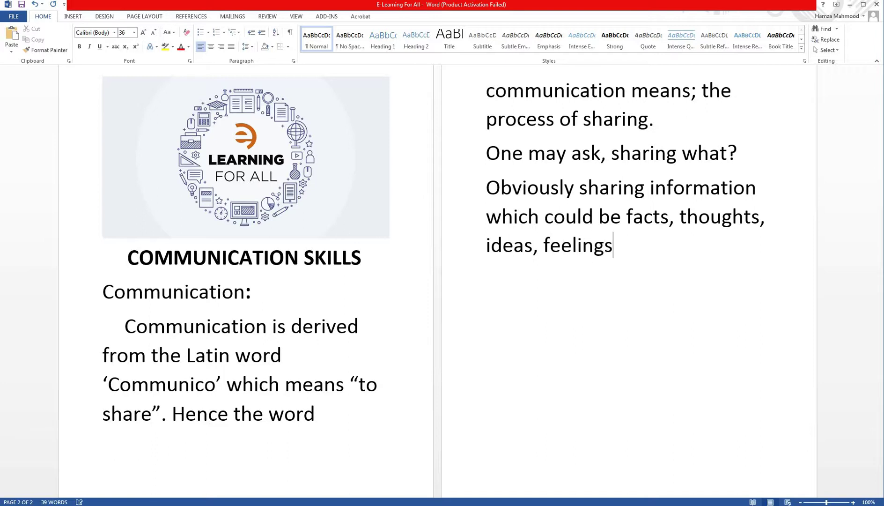
{"action": "type", "text": ", needs etc."}
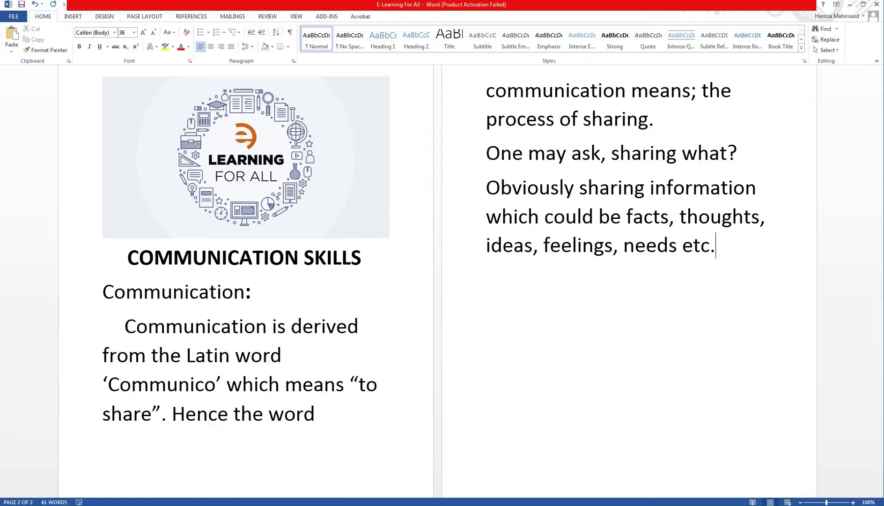
{"action": "key", "text": "Return"}
{"action": "key", "text": "Return"}
- Type 'This sharing takes place from one person to another' on the new line
{"action": "type", "text": "This shari"}
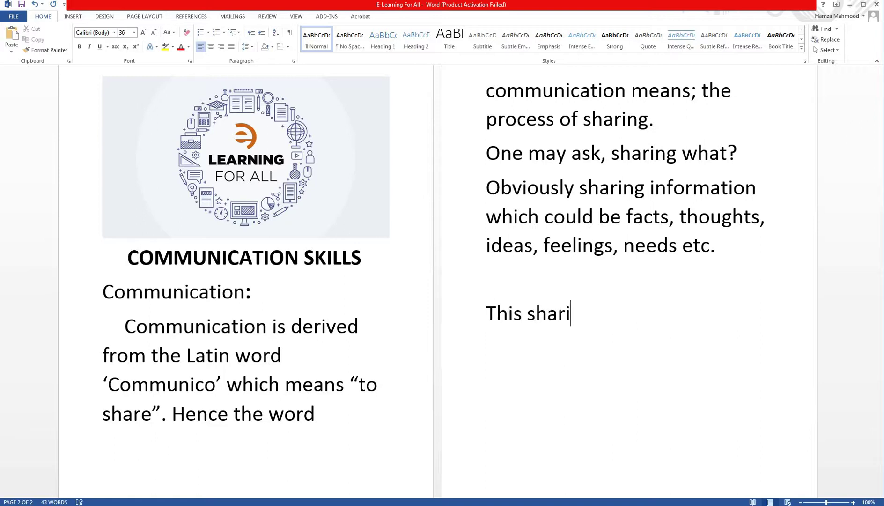
{"action": "type", "text": "ng"}
{"action": "key", "text": "BackSpace"}
{"action": "type", "text": "ng takes "}
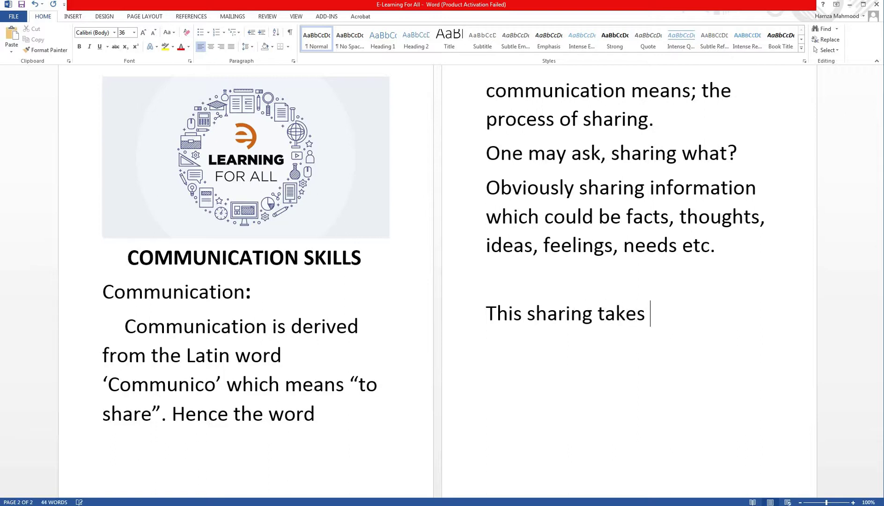
{"action": "type", "text": "place "}
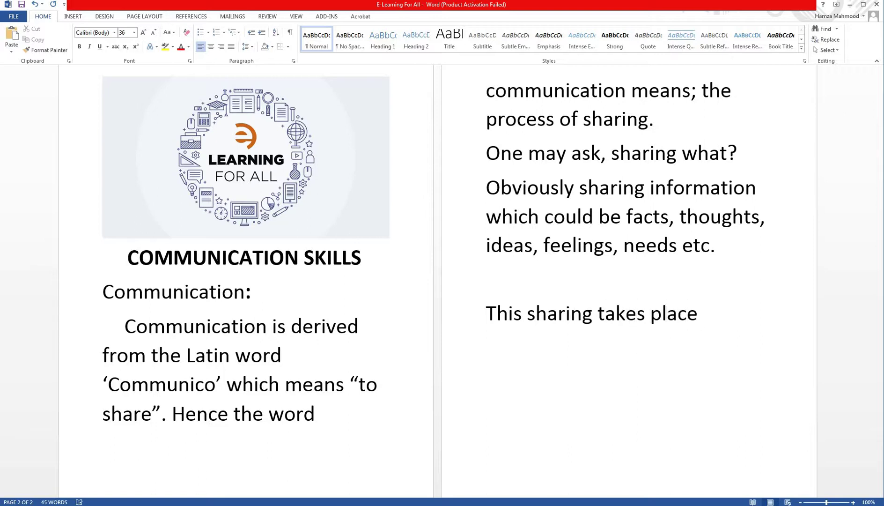
{"action": "type", "text": "from one person to another"}
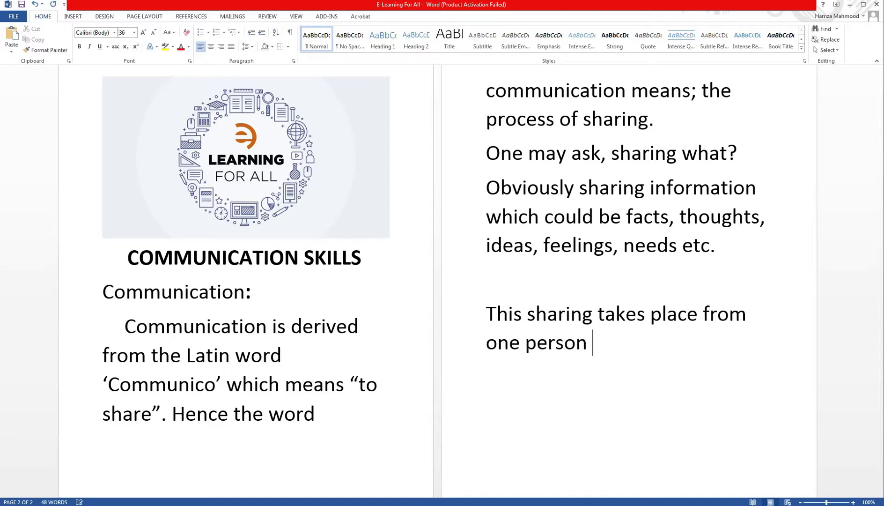